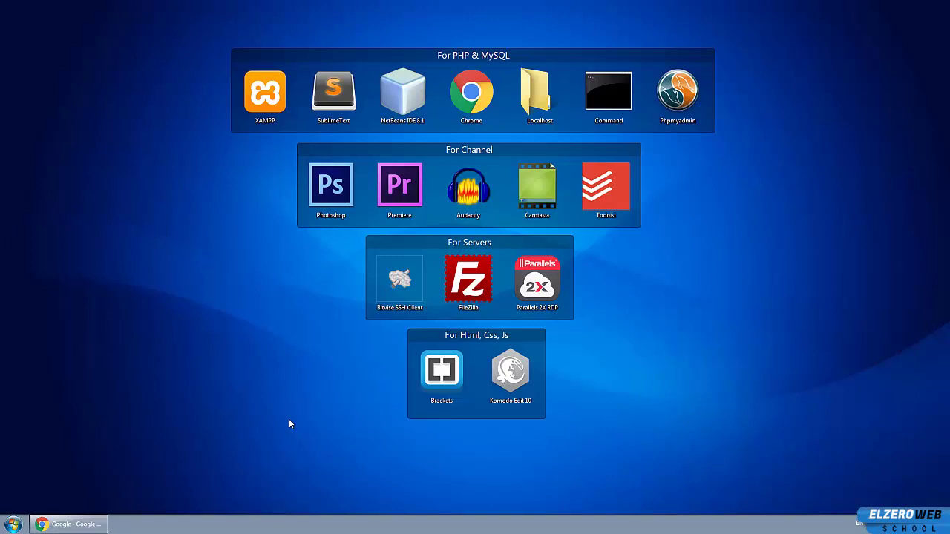
Switch to the open Chrome window and search Google for "download komodo edit".
{"action": "left_click", "coordinate": [67, 524]}
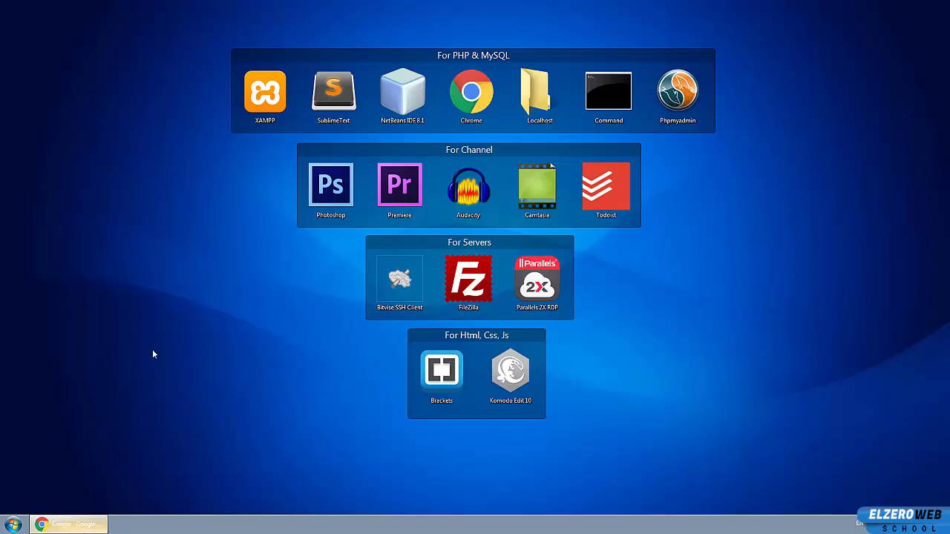
{"action": "type", "text": "d"}
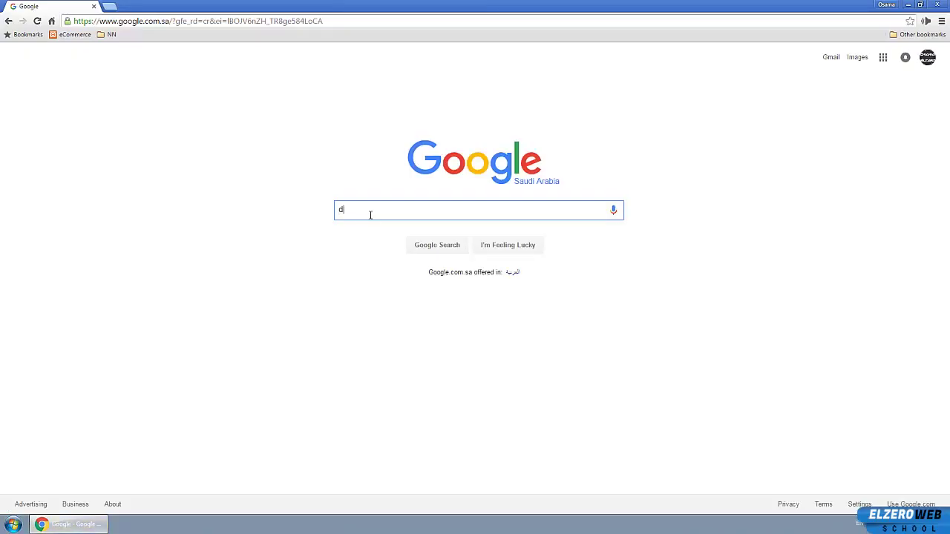
{"action": "type", "text": "ownload komodo edit"}
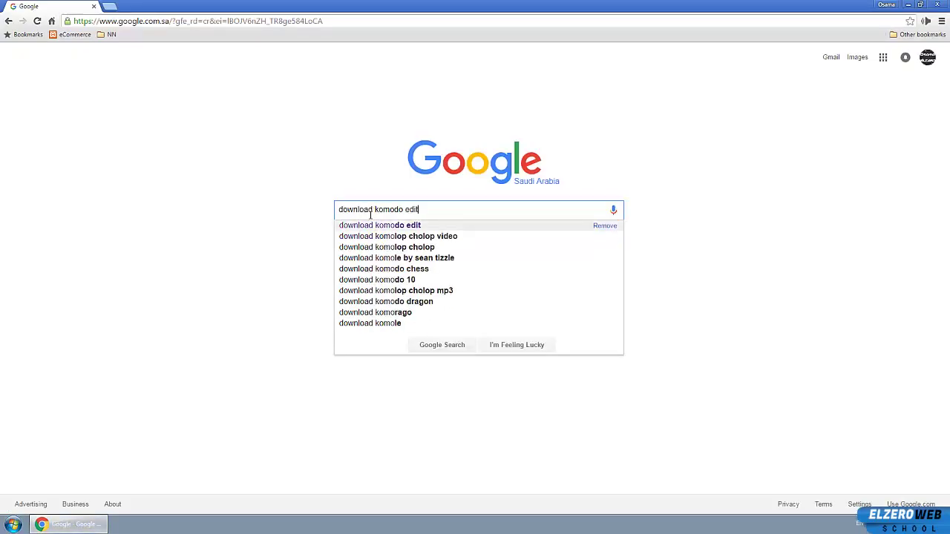
{"action": "key", "text": "Return"}
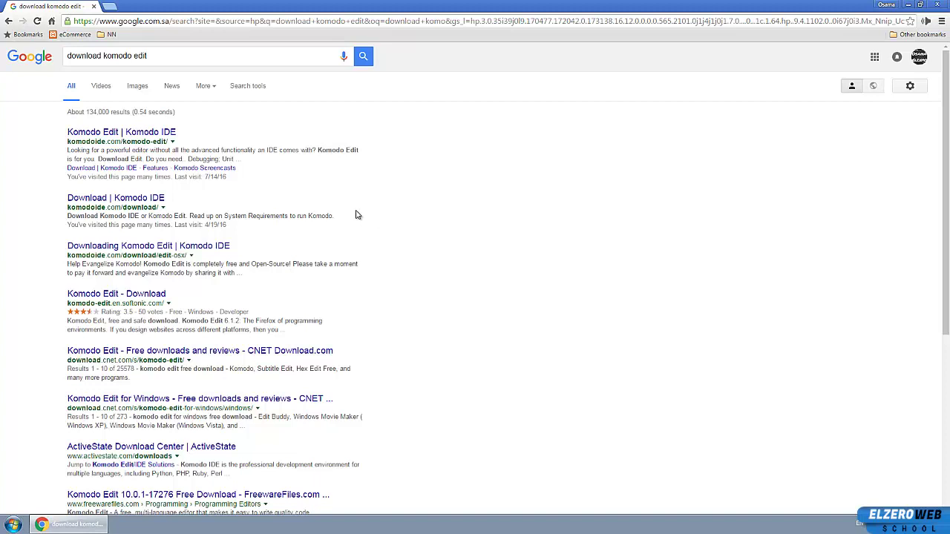
Open the Komodo Edit page on komodoide.com from the results and download Komodo Edit for Windows (x86).
{"action": "left_click", "coordinate": [165, 137]}
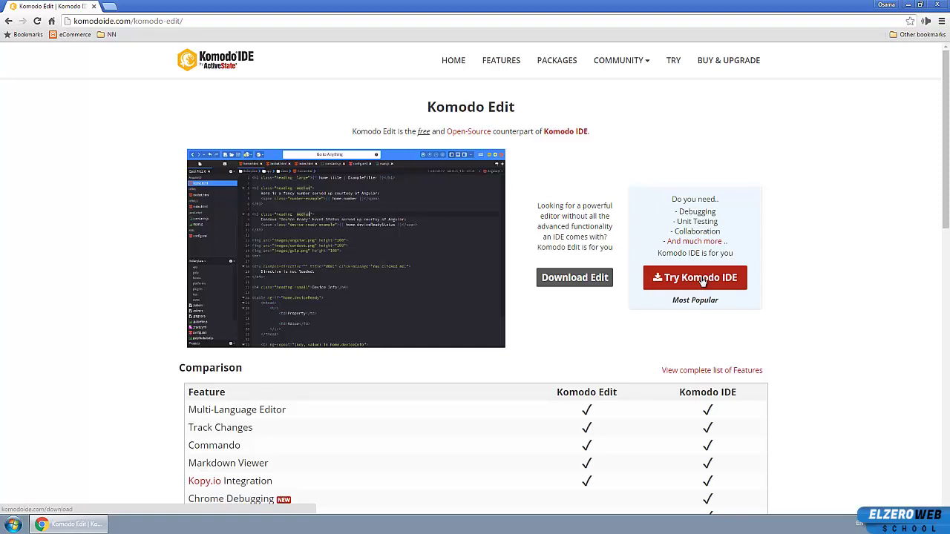
{"action": "left_click", "coordinate": [561, 279]}
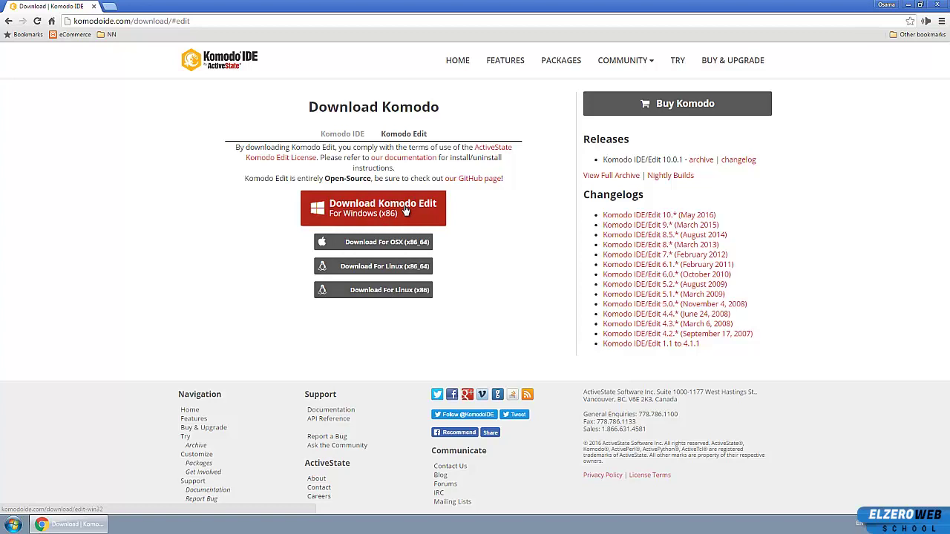
{"action": "left_click", "coordinate": [405, 211]}
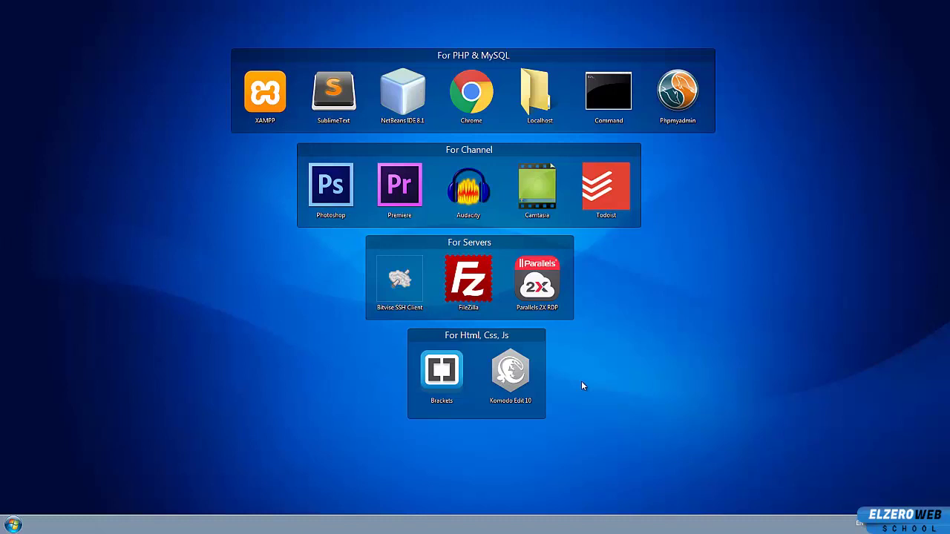
Launch Komodo Edit 10 from the desktop and open its Find in Files search.
{"action": "double_click", "coordinate": [512, 377]}
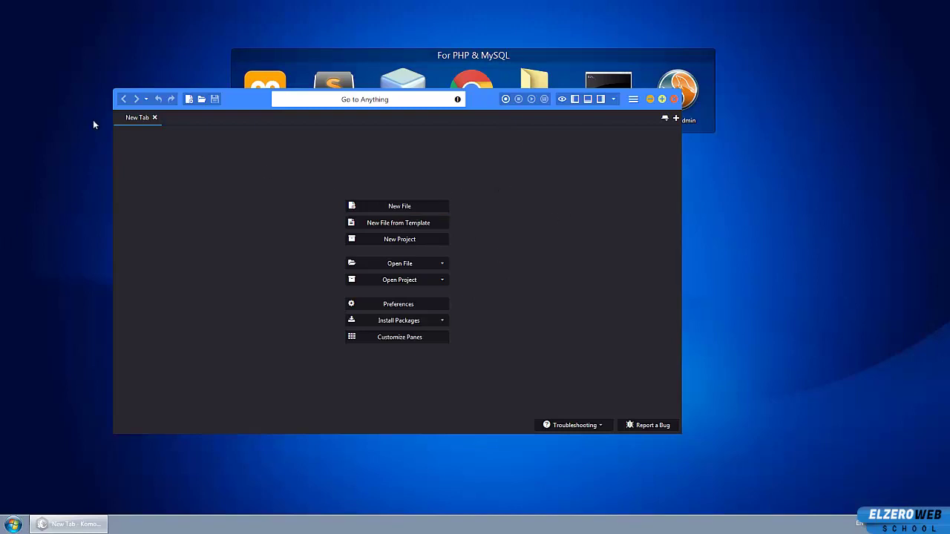
{"action": "left_click", "coordinate": [633, 99]}
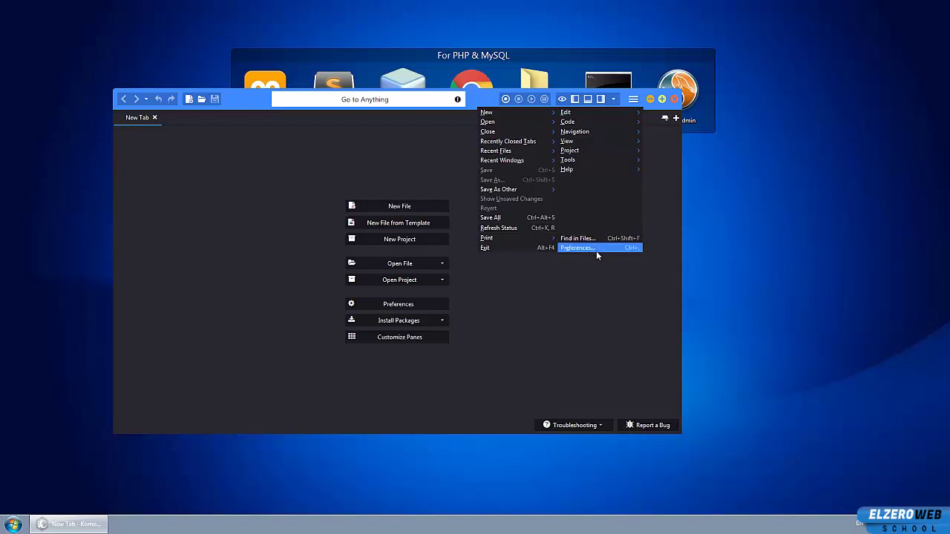
{"action": "mouse_move", "coordinate": [585, 114]}
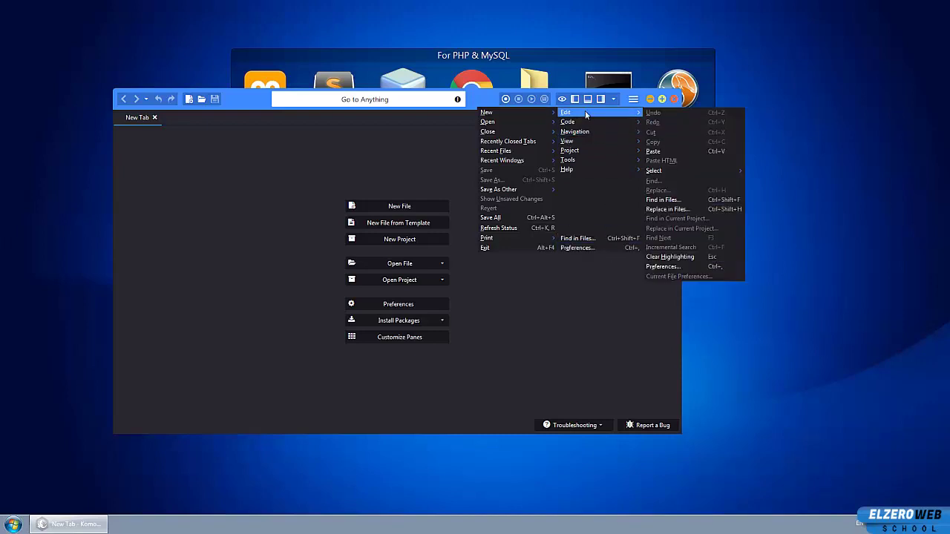
{"action": "left_click", "coordinate": [692, 200]}
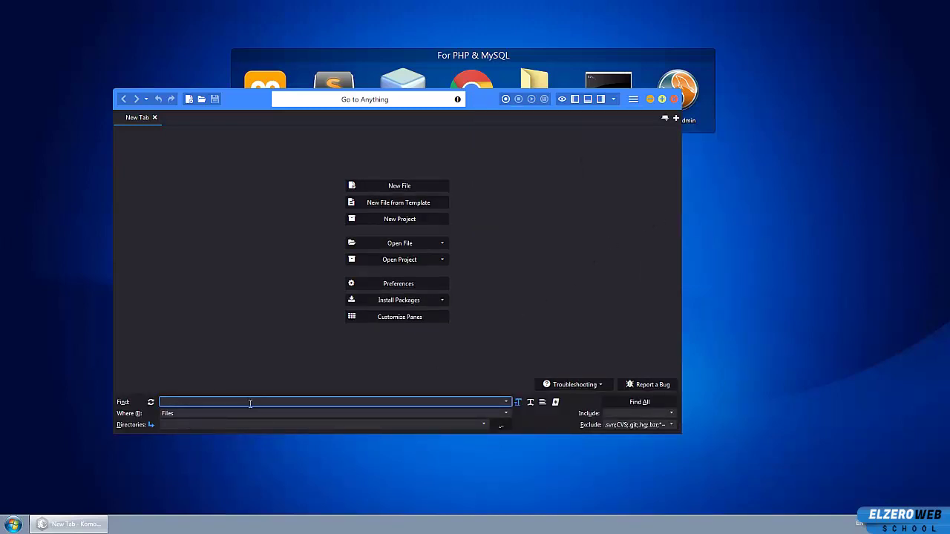
Enter "die" as the search term and set the search scope to Files.
{"action": "type", "text": "die()"}
{"action": "key", "text": "BackSpace"}
{"action": "key", "text": "BackSpace"}
{"action": "left_click", "coordinate": [188, 414]}
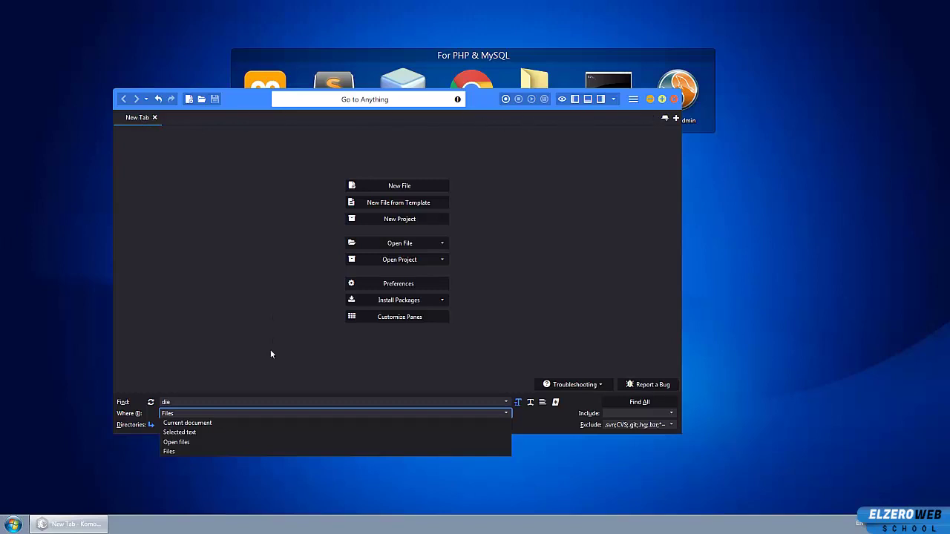
{"action": "left_click", "coordinate": [194, 451]}
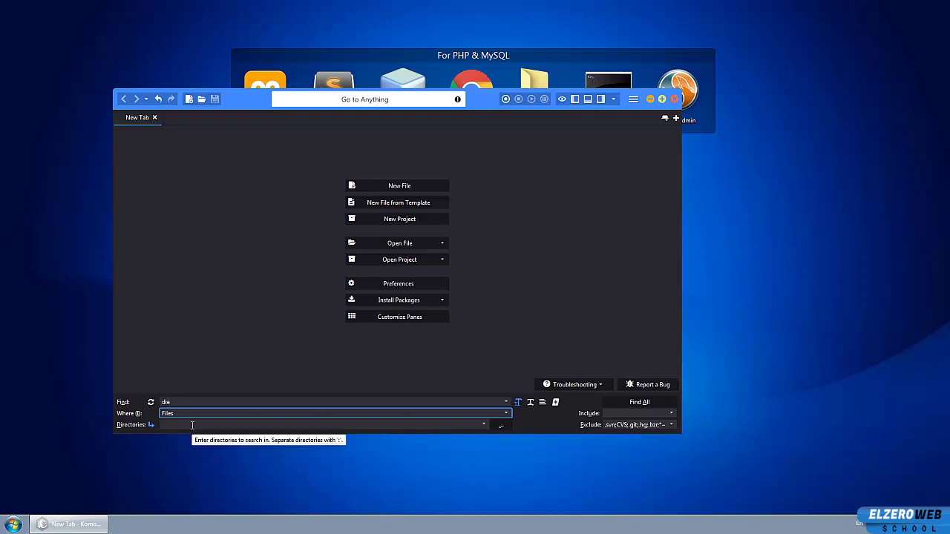
Add the inner ProcessWire-master folder, inside ProcessWire-master in Downloads, as the directory to search.
{"action": "left_click", "coordinate": [501, 425]}
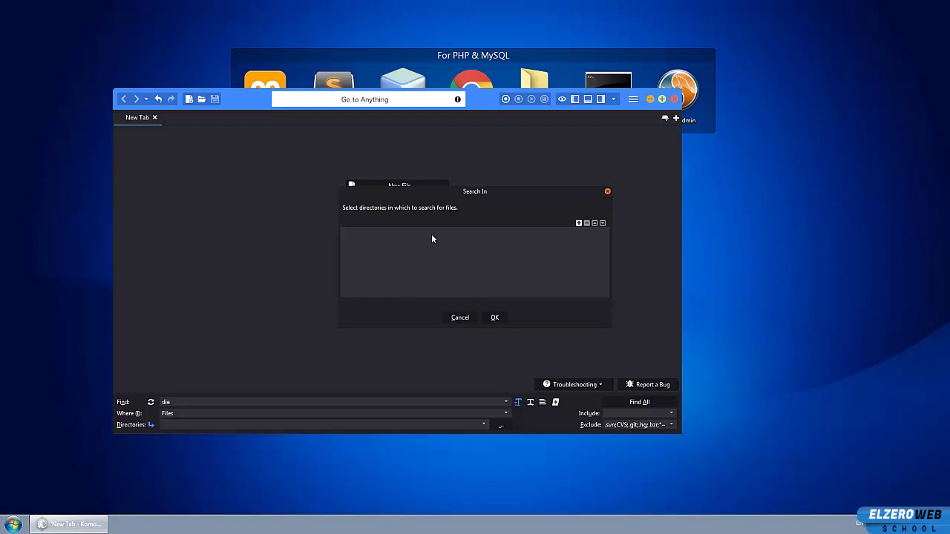
{"action": "left_click", "coordinate": [579, 224]}
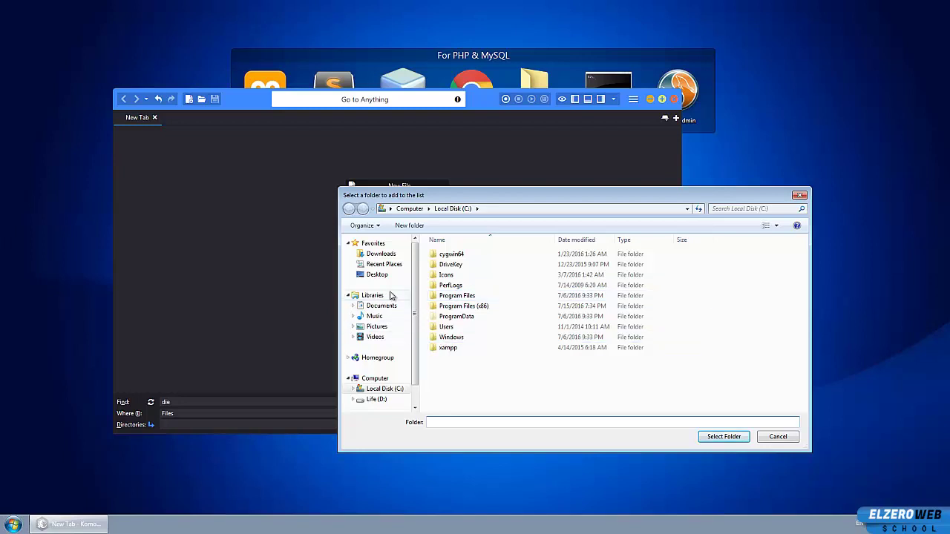
{"action": "left_click", "coordinate": [380, 254]}
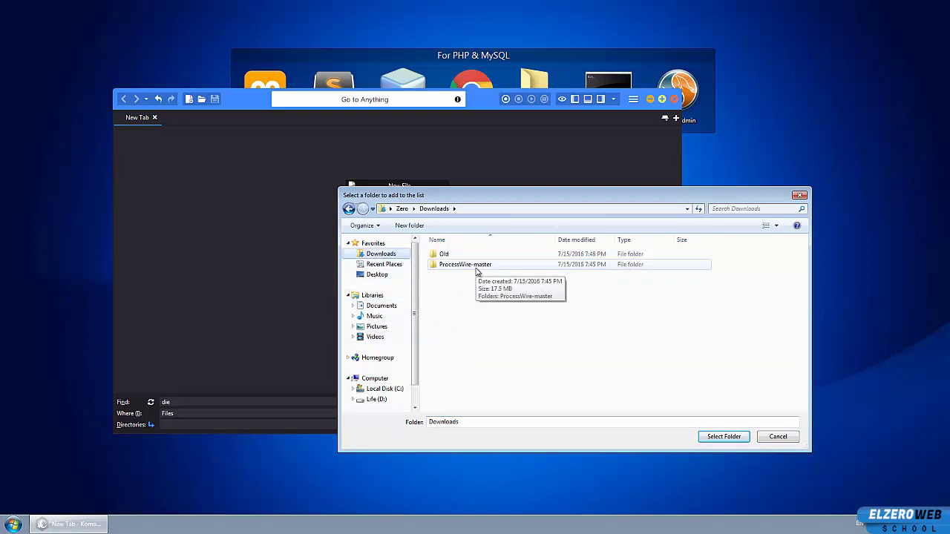
{"action": "double_click", "coordinate": [477, 267]}
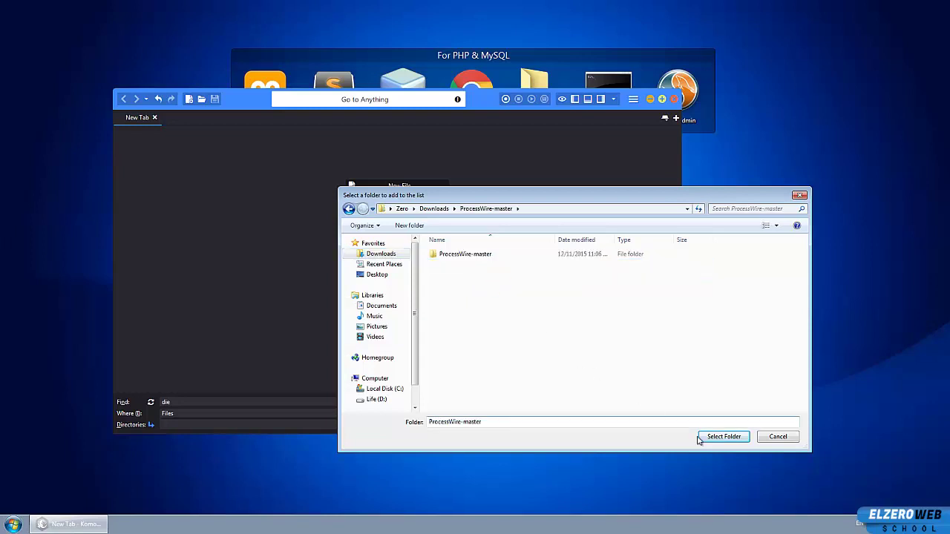
{"action": "double_click", "coordinate": [470, 254]}
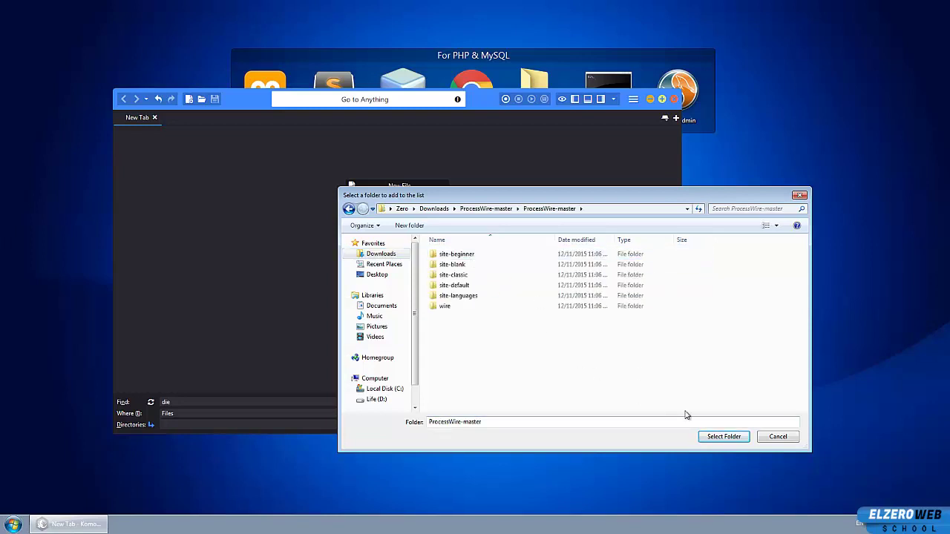
{"action": "left_click", "coordinate": [721, 436]}
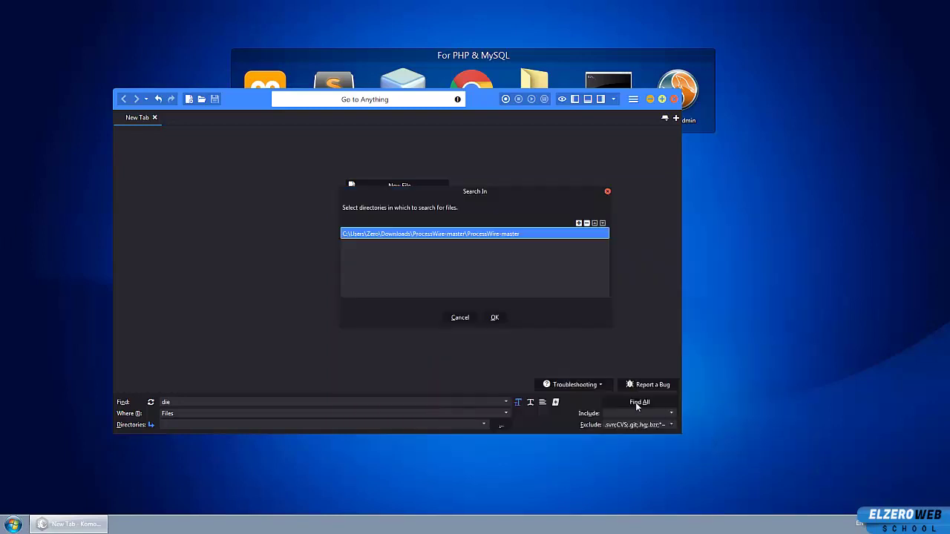
{"action": "left_click", "coordinate": [494, 317]}
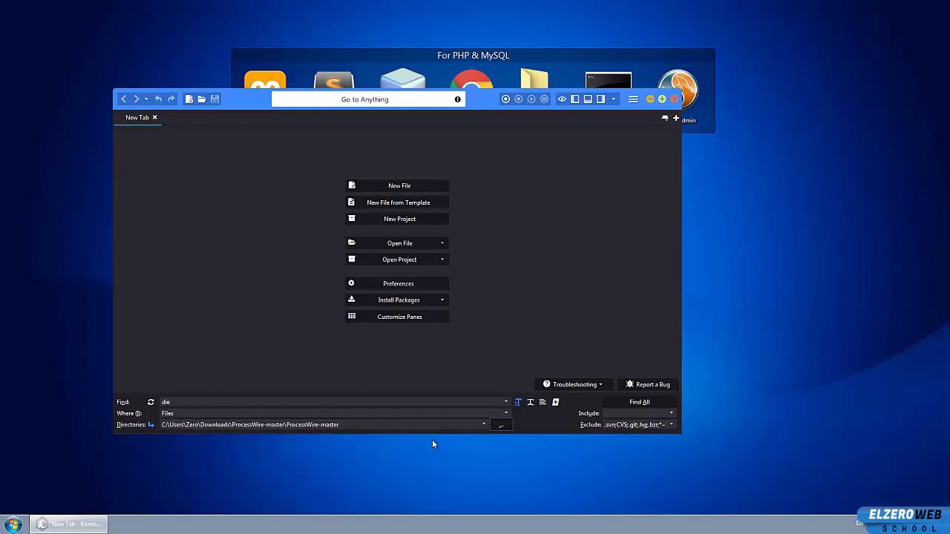
Find all occurrences of "die", maximize the editor window and enlarge the results pane.
{"action": "left_click", "coordinate": [627, 402]}
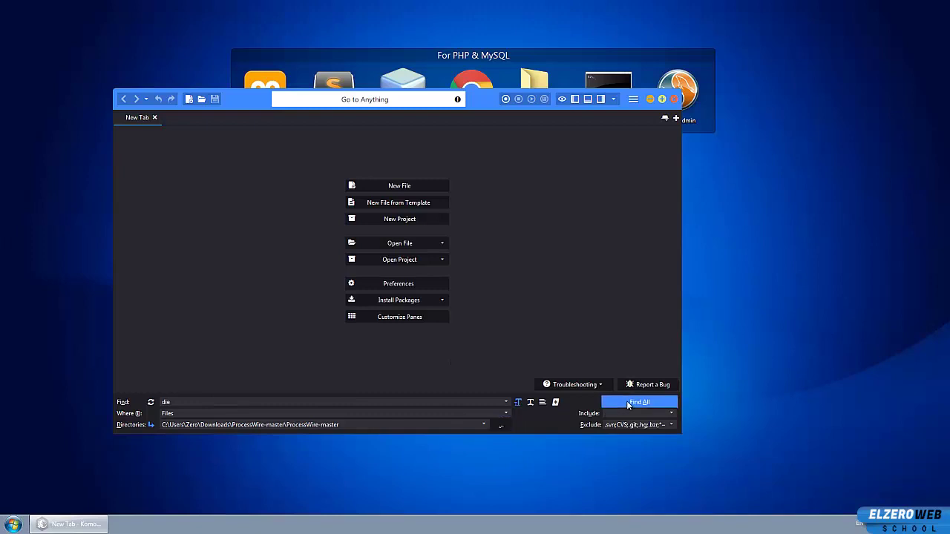
{"action": "double_click", "coordinate": [489, 103]}
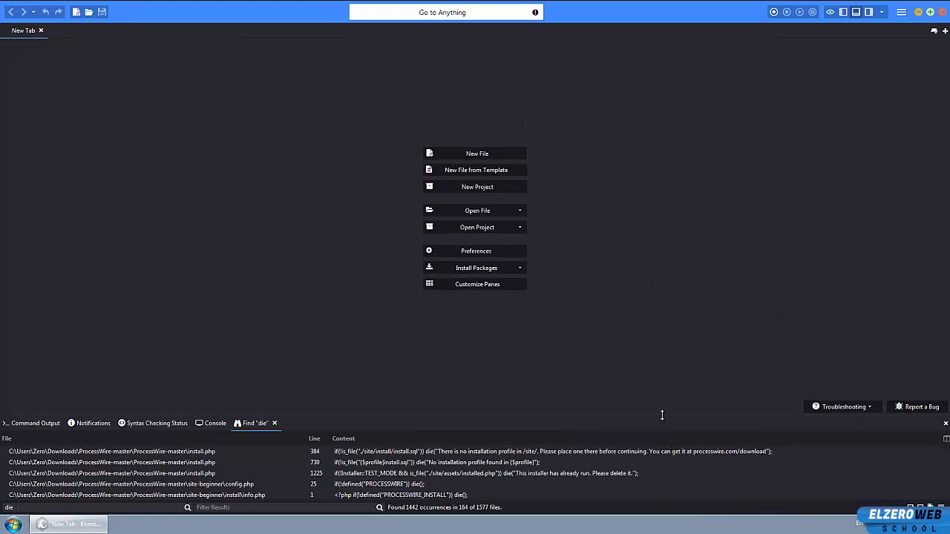
{"action": "left_click_drag", "start_coordinate": [663, 412], "coordinate": [653, 147]}
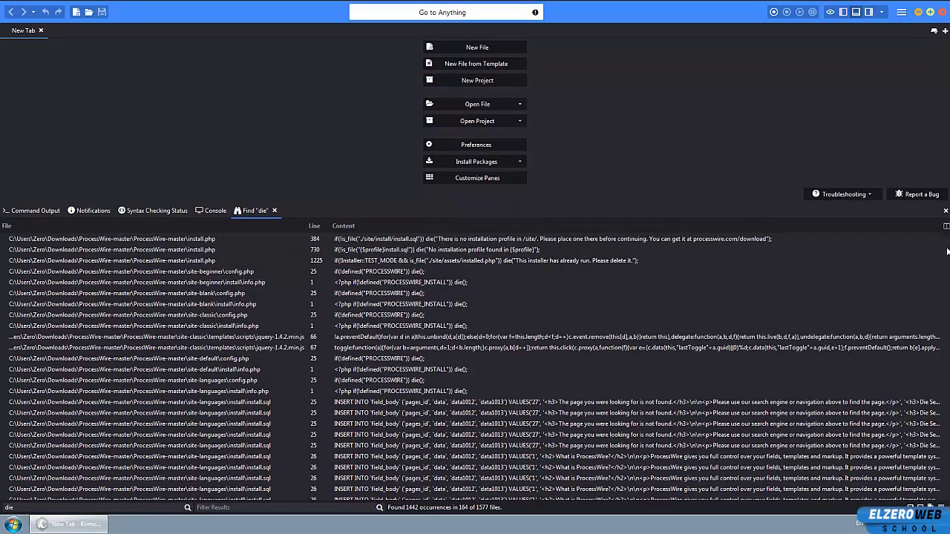
Look through the list of "die" matches, examining the files, line numbers and matched content.
{"action": "scroll", "coordinate": [904, 272], "scroll_direction": "down", "scroll_amount": 7}
{"action": "scroll", "coordinate": [904, 272], "scroll_direction": "down", "scroll_amount": 6}
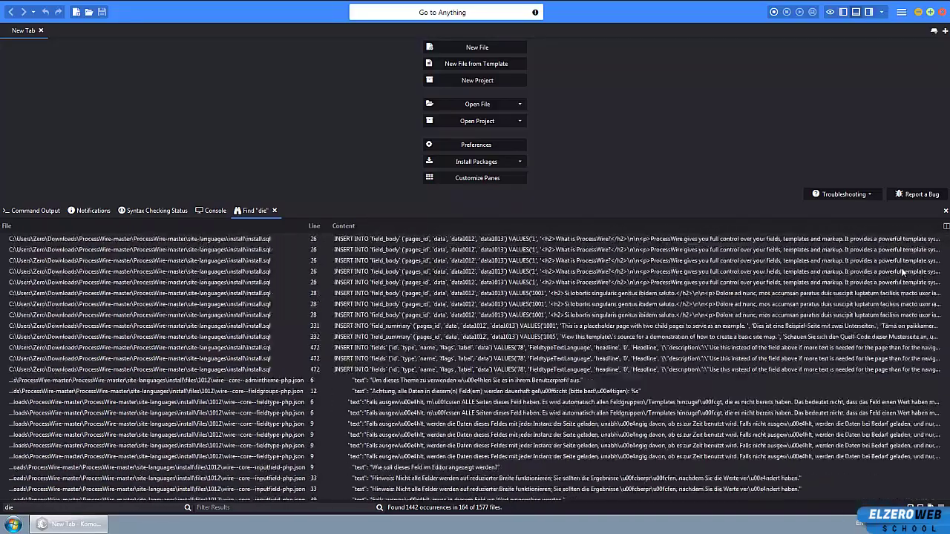
{"action": "scroll", "coordinate": [895, 275], "scroll_direction": "up", "scroll_amount": 8}
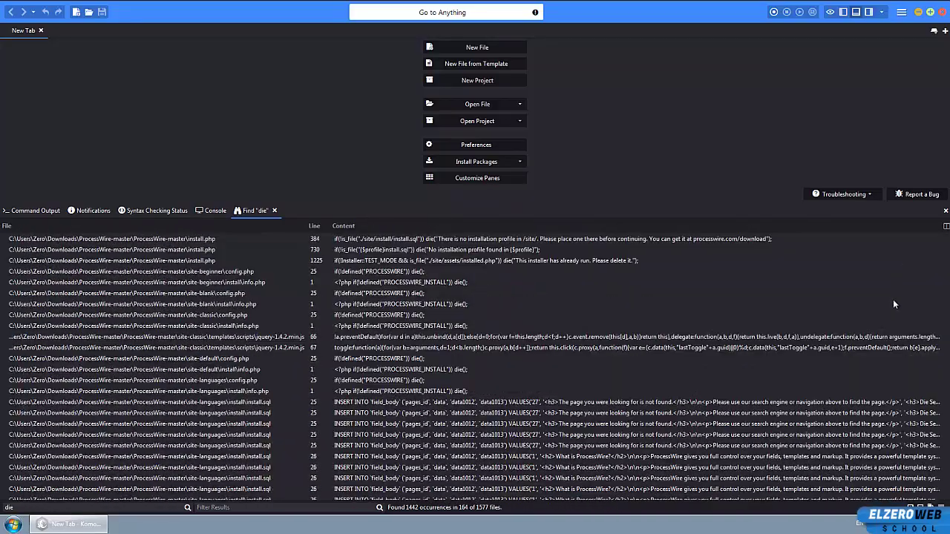
{"action": "scroll", "coordinate": [893, 299], "scroll_direction": "down", "scroll_amount": 7}
{"action": "scroll", "coordinate": [945, 249], "scroll_direction": "down", "scroll_amount": 15}
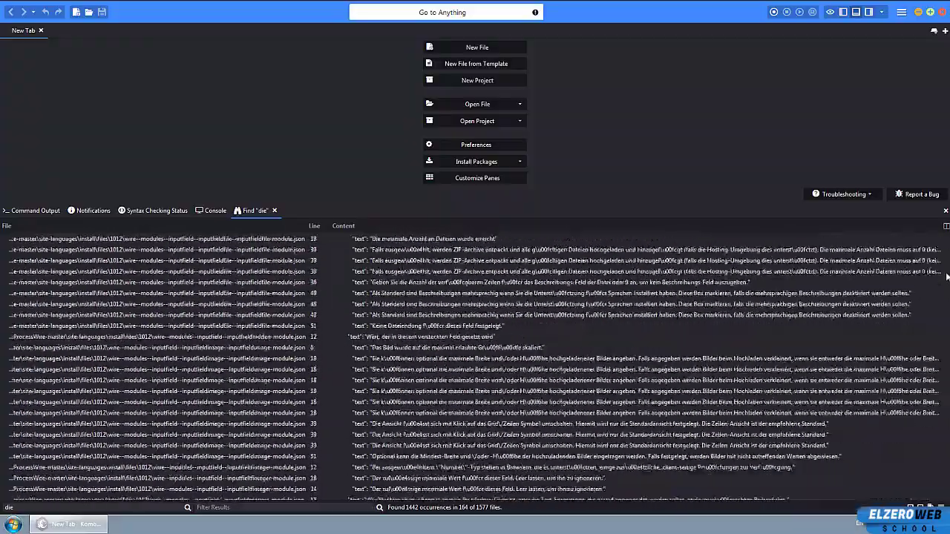
{"action": "scroll", "coordinate": [945, 250], "scroll_direction": "down", "scroll_amount": 20}
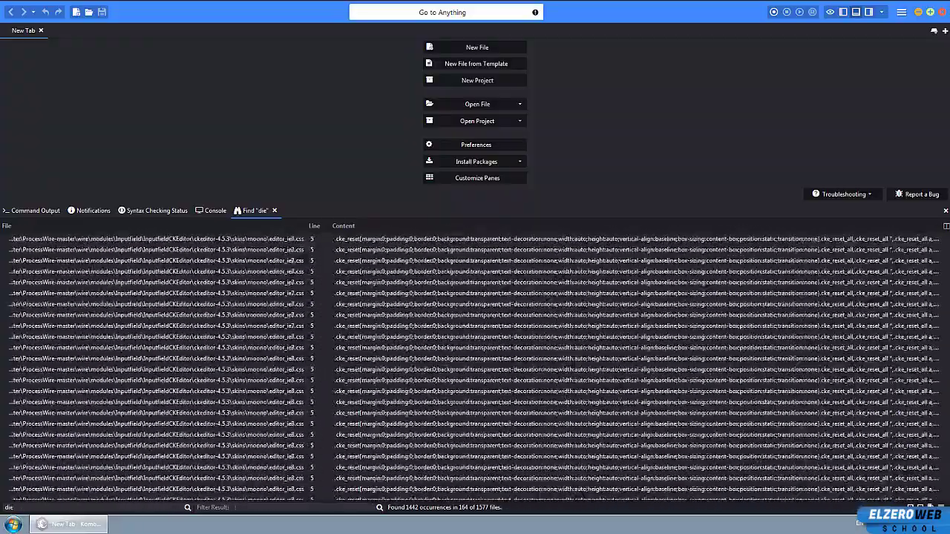
{"action": "scroll", "coordinate": [945, 250], "scroll_direction": "down", "scroll_amount": 20}
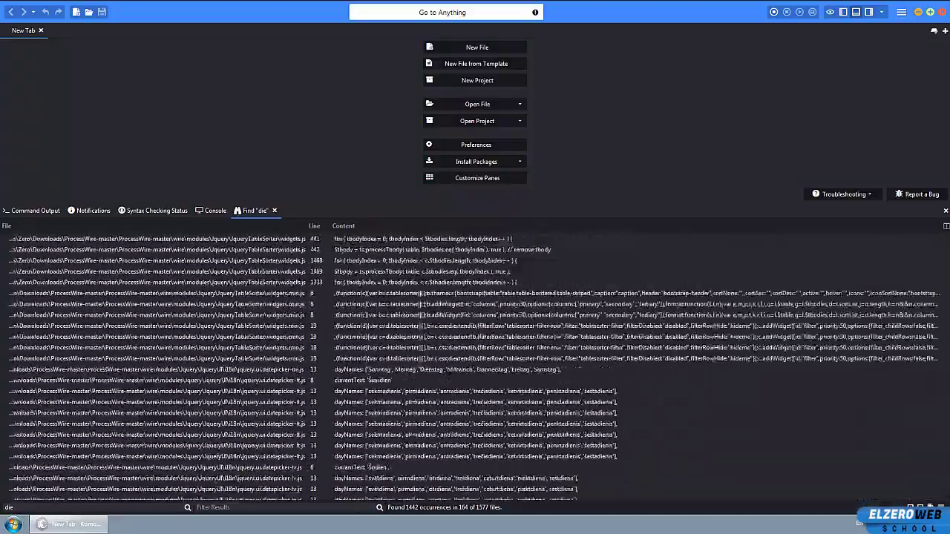
{"action": "scroll", "coordinate": [945, 249], "scroll_direction": "down", "scroll_amount": 15}
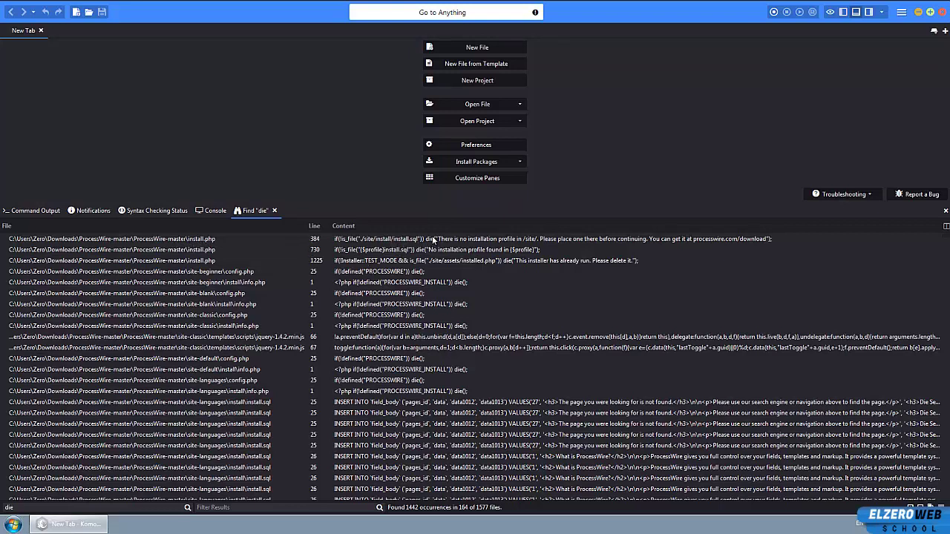
Open the install.php match at line 384 and select the word "die" in the code.
{"action": "double_click", "coordinate": [338, 243]}
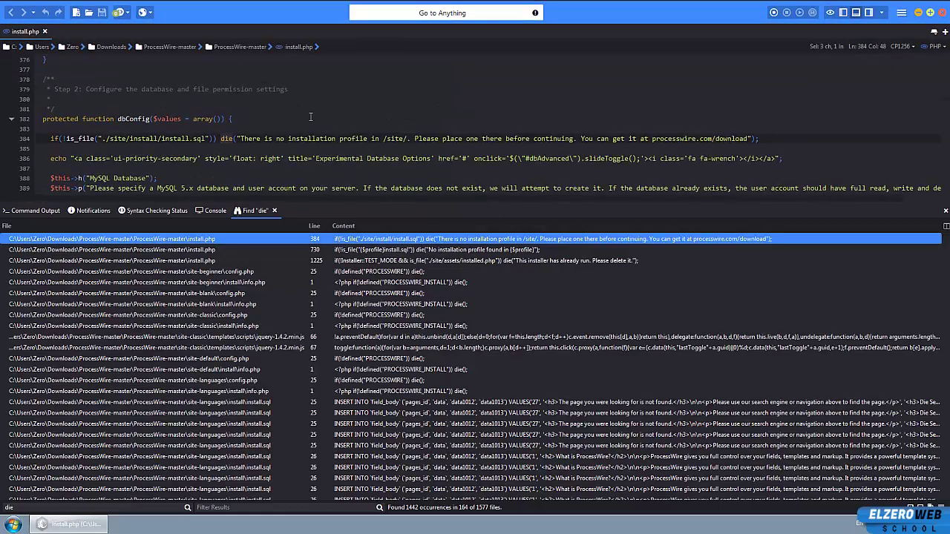
{"action": "left_click", "coordinate": [310, 118]}
{"action": "double_click", "coordinate": [224, 139]}
View the install.php matches at lines 730 and 1225, plus the site-beginner matches in config.php and install\info.php.
{"action": "left_click", "coordinate": [220, 251]}
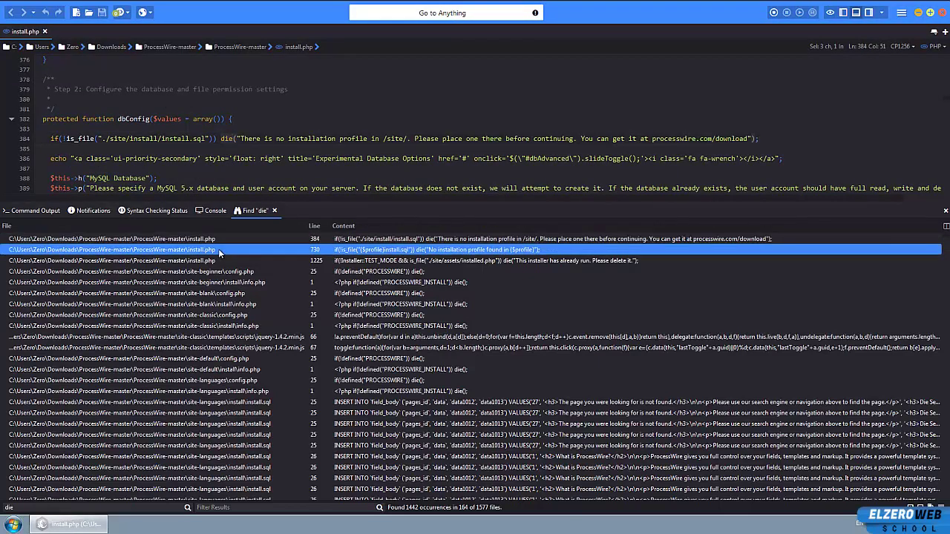
{"action": "double_click", "coordinate": [376, 252]}
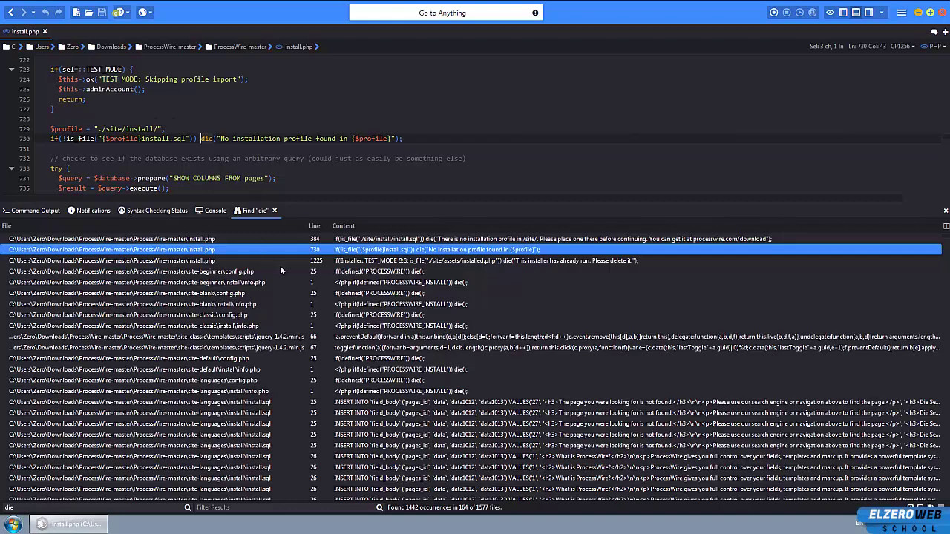
{"action": "double_click", "coordinate": [322, 260]}
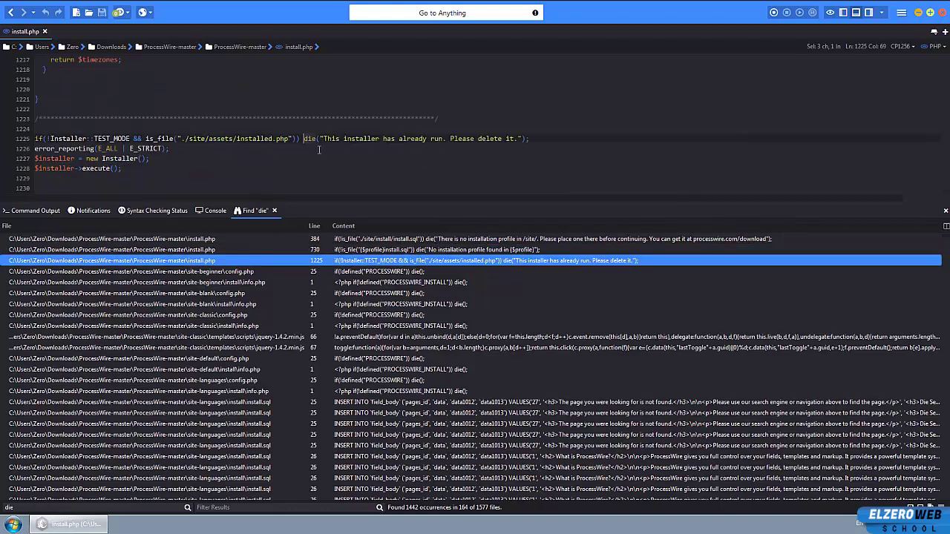
{"action": "double_click", "coordinate": [319, 272]}
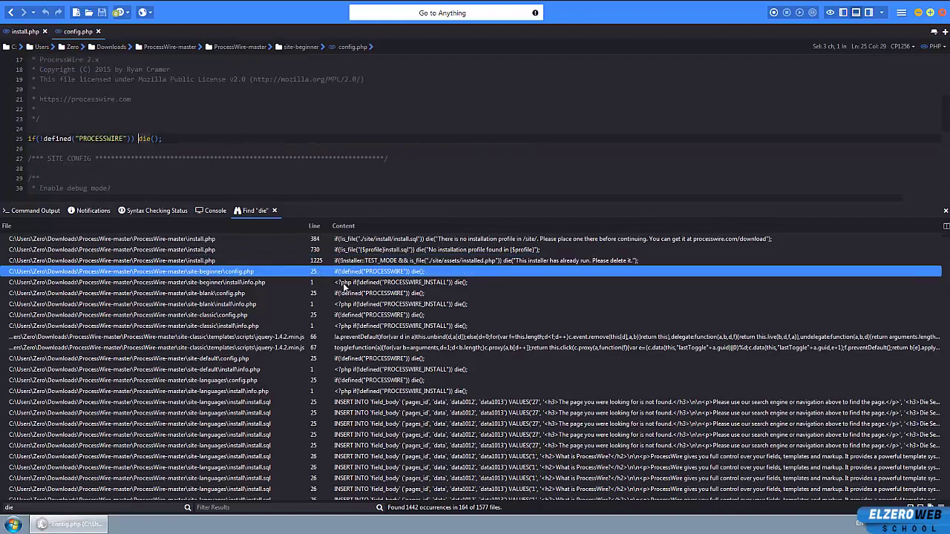
{"action": "left_click", "coordinate": [346, 285]}
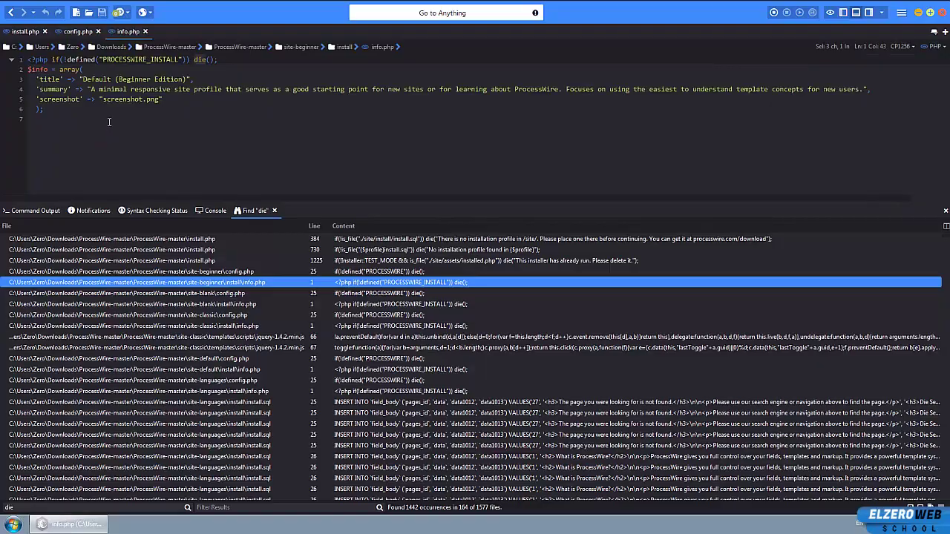
Look through the further "die" matches, from the site-languages install files to the CKEditor moono skin stylesheets.
{"action": "scroll", "coordinate": [349, 336], "scroll_direction": "down", "scroll_amount": 20}
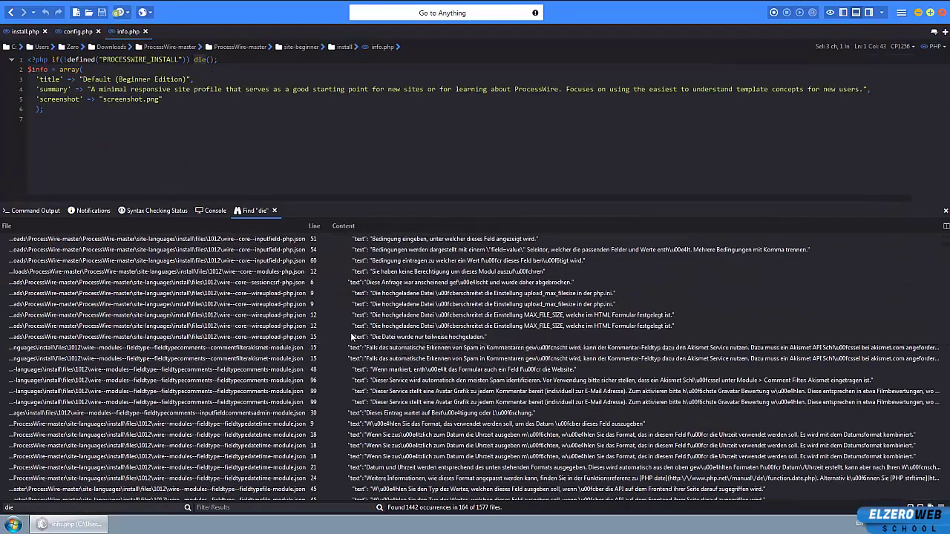
{"action": "scroll", "coordinate": [351, 336], "scroll_direction": "down", "scroll_amount": 20}
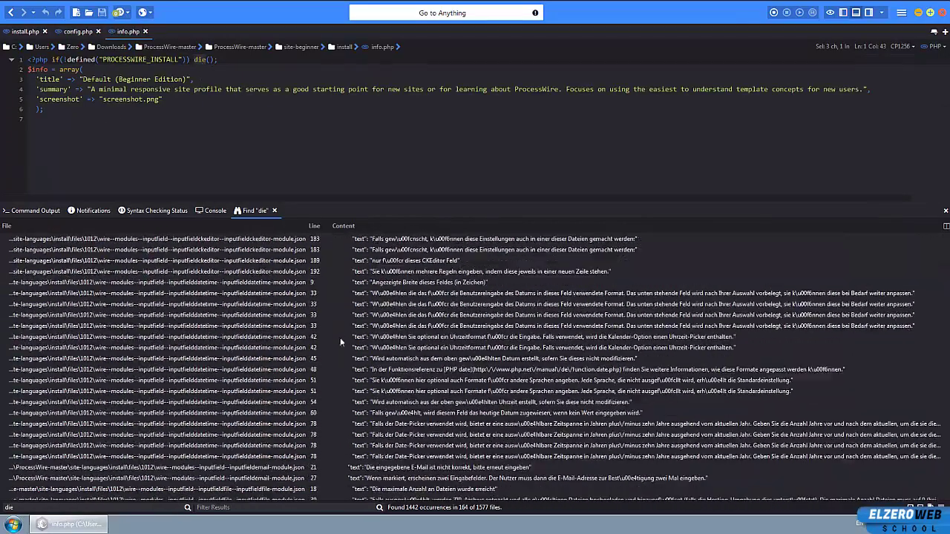
{"action": "scroll", "coordinate": [339, 343], "scroll_direction": "down", "scroll_amount": 20}
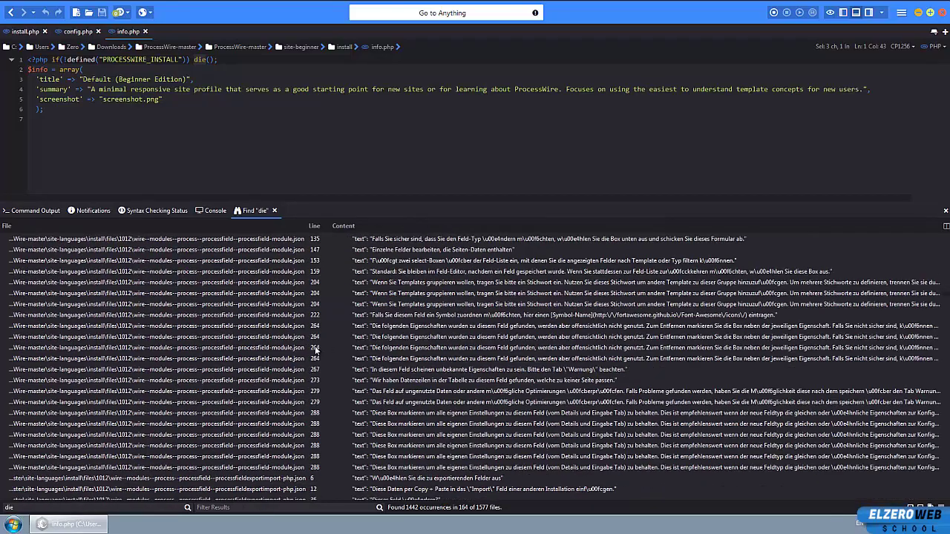
{"action": "scroll", "coordinate": [353, 379], "scroll_direction": "down", "scroll_amount": 20}
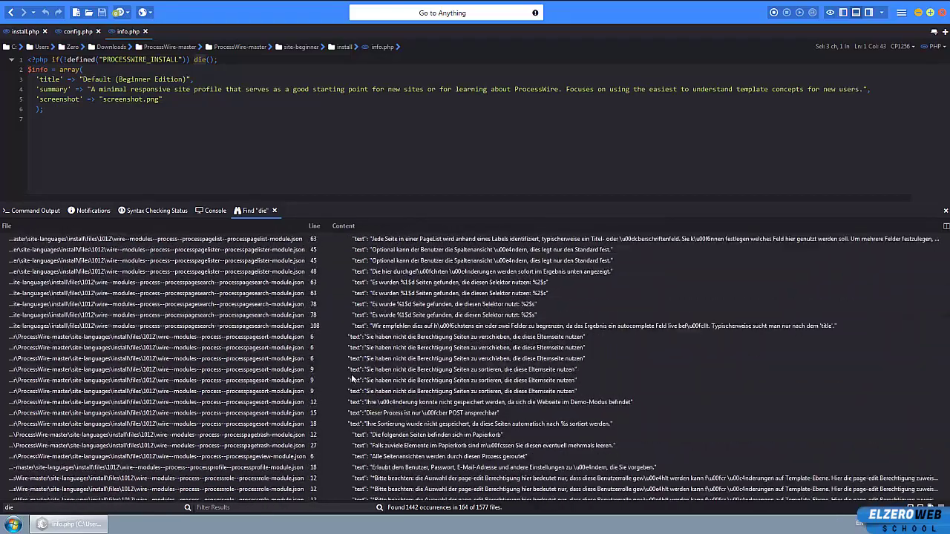
{"action": "scroll", "coordinate": [668, 363], "scroll_direction": "down", "scroll_amount": 5}
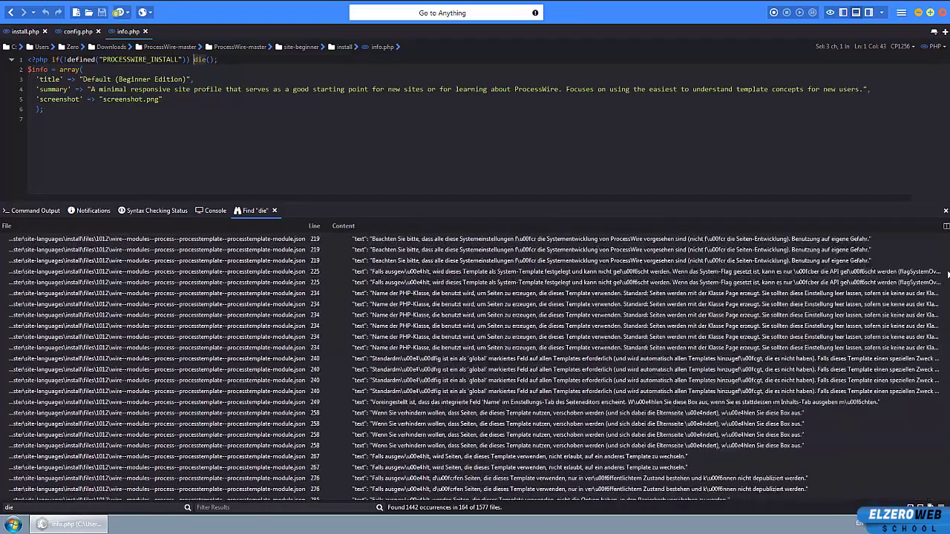
{"action": "scroll", "coordinate": [936, 274], "scroll_direction": "down", "scroll_amount": 5}
{"action": "left_click_drag", "start_coordinate": [946, 340], "coordinate": [946, 383]}
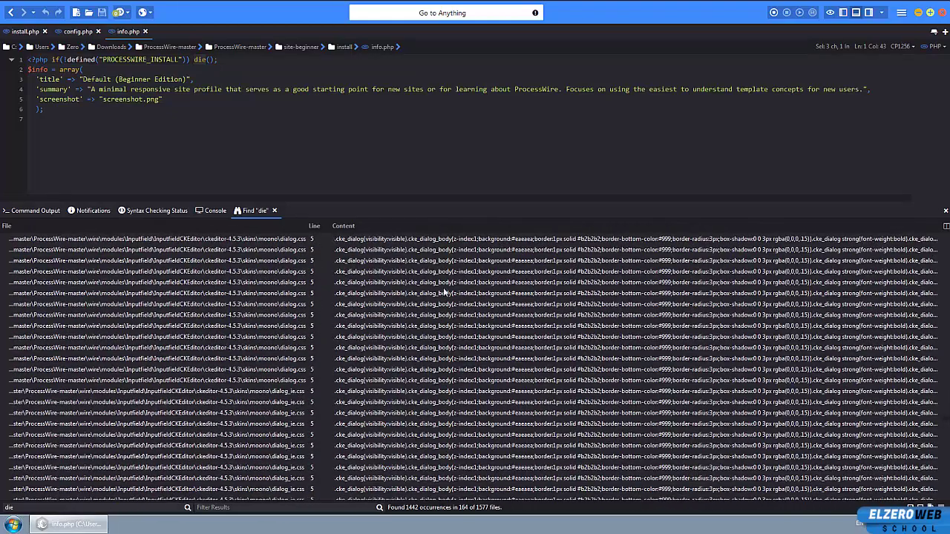
Open a line 5 match in the moono skin's dialog.css, delete the matched "die" and select the whole line.
{"action": "double_click", "coordinate": [279, 294]}
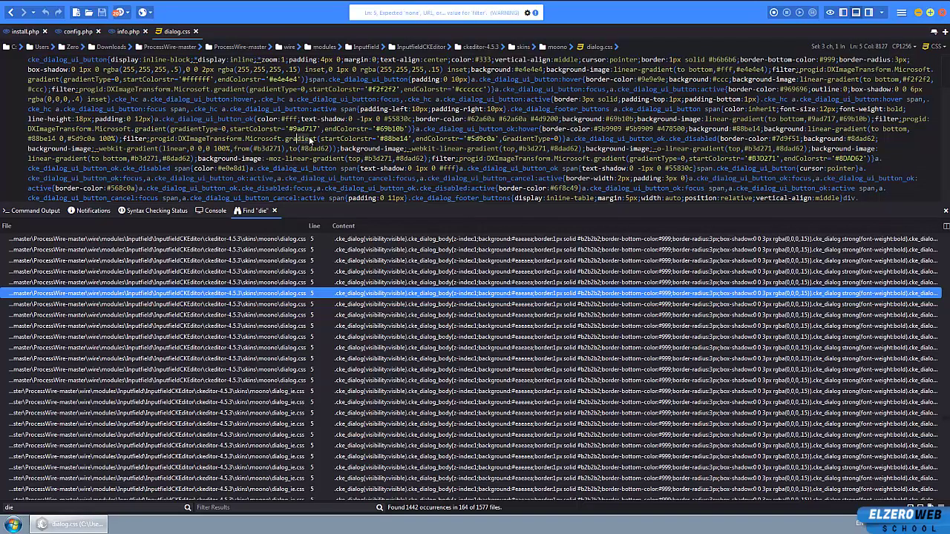
{"action": "key", "text": "Delete"}
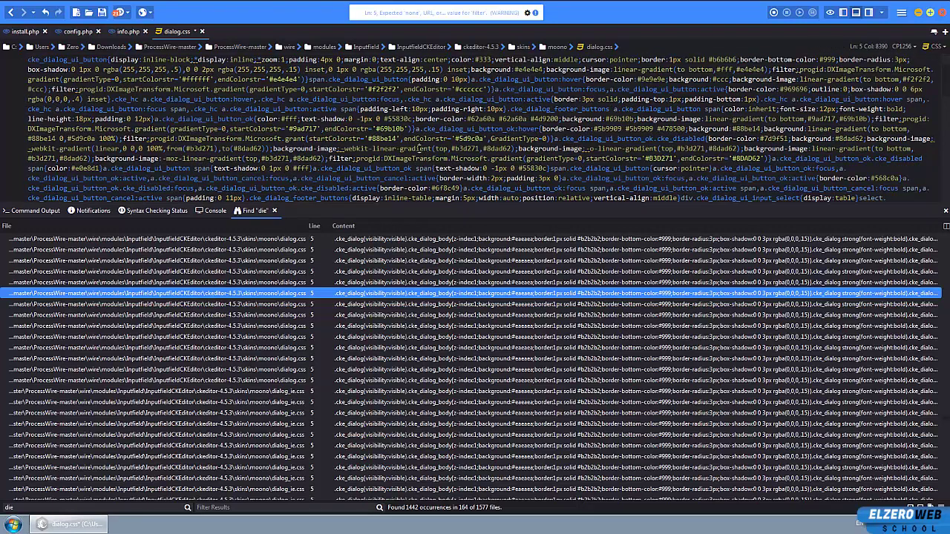
{"action": "triple_click", "coordinate": [419, 148]}
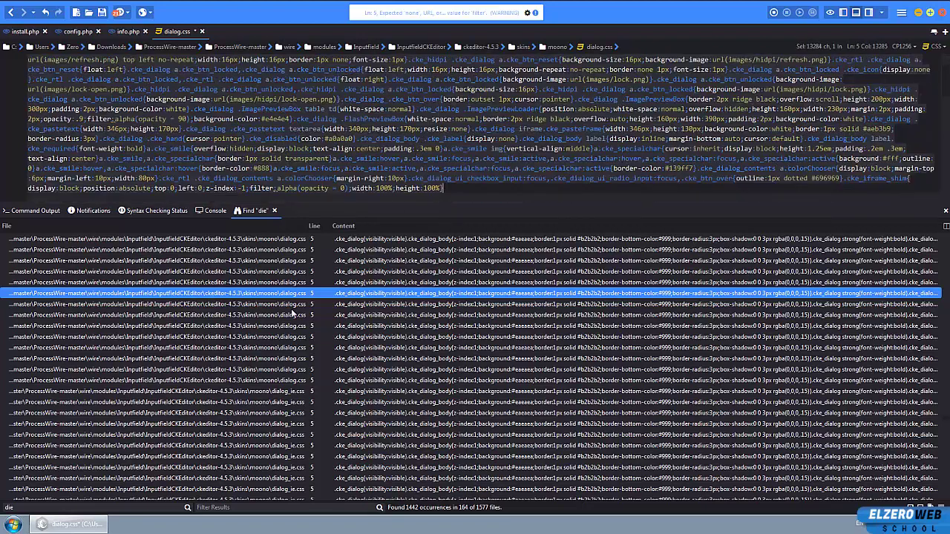
Examine the remaining "die" matches, from the CKEditor dialog and editor stylesheets to the jQuery module scripts.
{"action": "scroll", "coordinate": [406, 316], "scroll_direction": "down", "scroll_amount": 8}
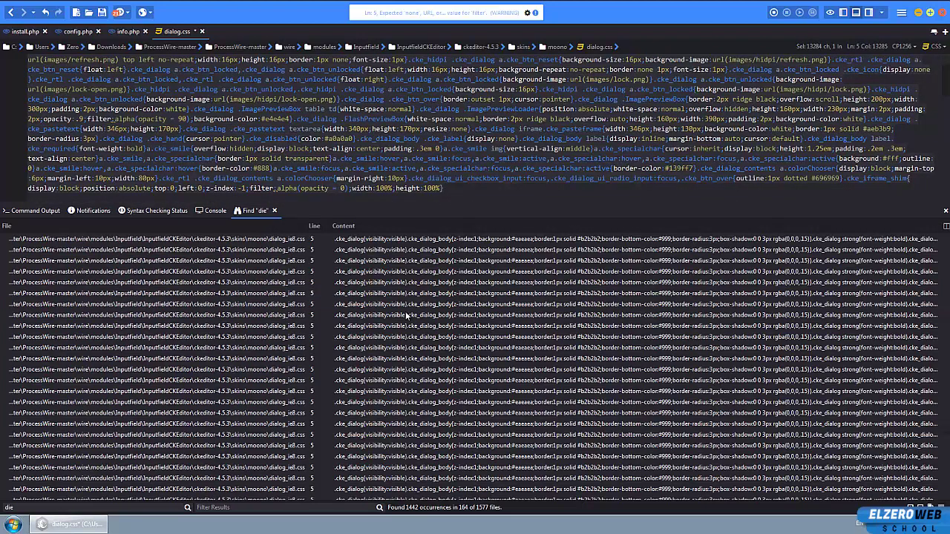
{"action": "scroll", "coordinate": [406, 316], "scroll_direction": "down", "scroll_amount": 10}
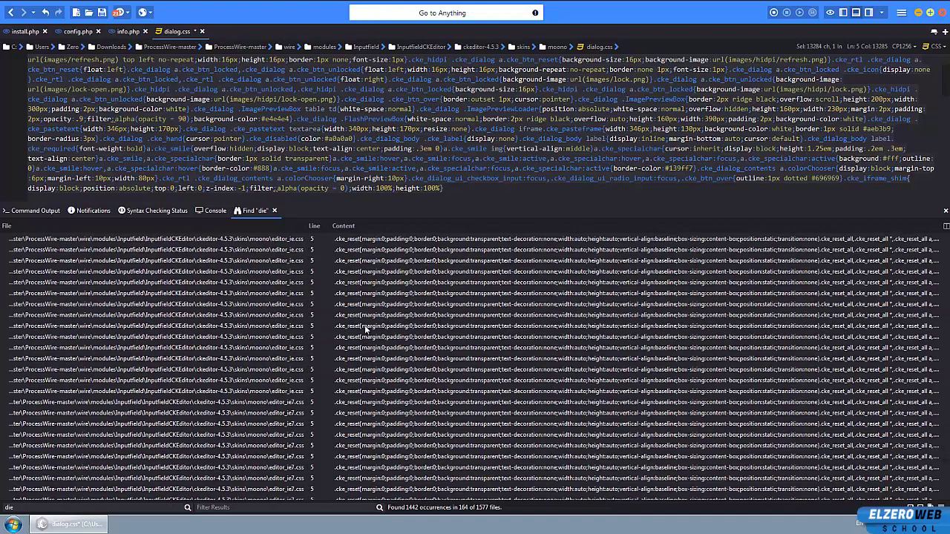
{"action": "scroll", "coordinate": [365, 329], "scroll_direction": "down", "scroll_amount": 5}
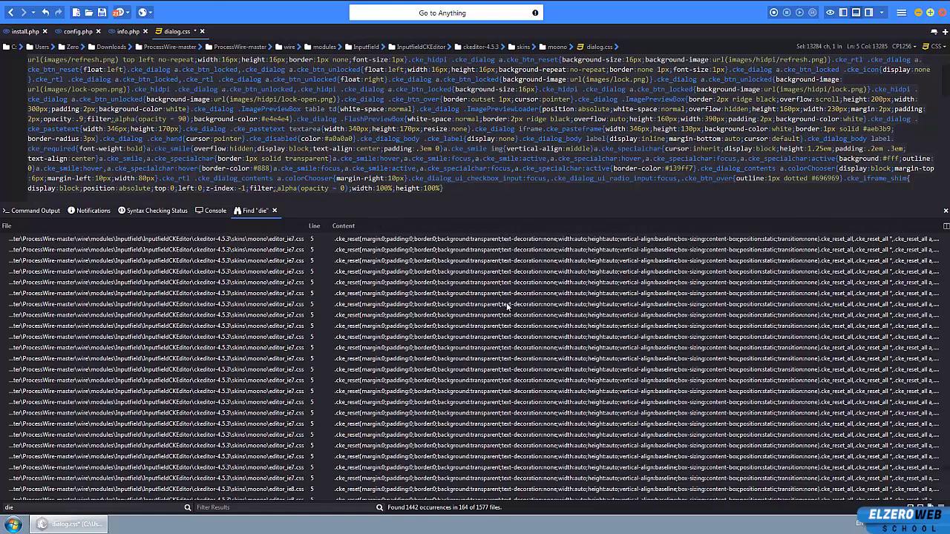
{"action": "scroll", "coordinate": [763, 394], "scroll_direction": "down", "scroll_amount": 10}
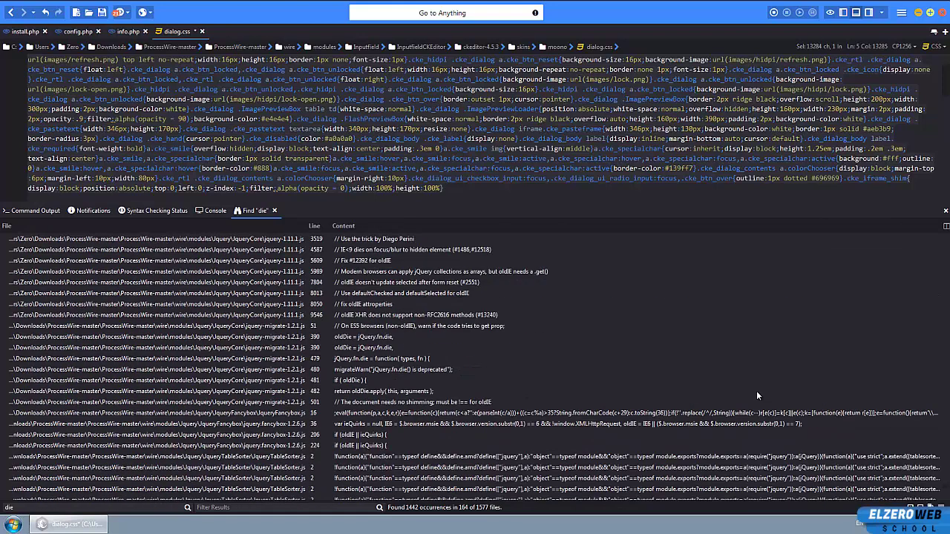
Close the "die" results, show Command Output, and close all open files, discarding the changes to dialog.css.
{"action": "left_click", "coordinate": [275, 211]}
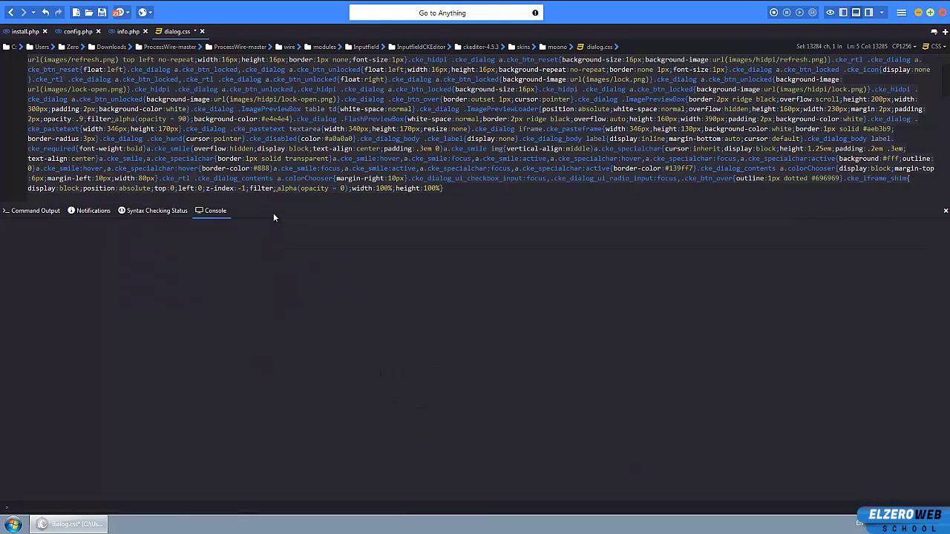
{"action": "left_click", "coordinate": [31, 212]}
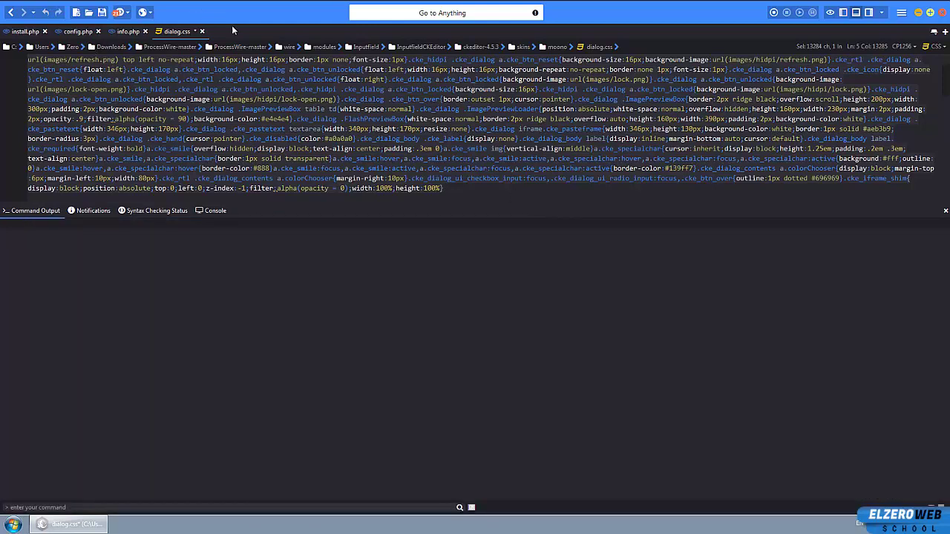
{"action": "left_click", "coordinate": [201, 31]}
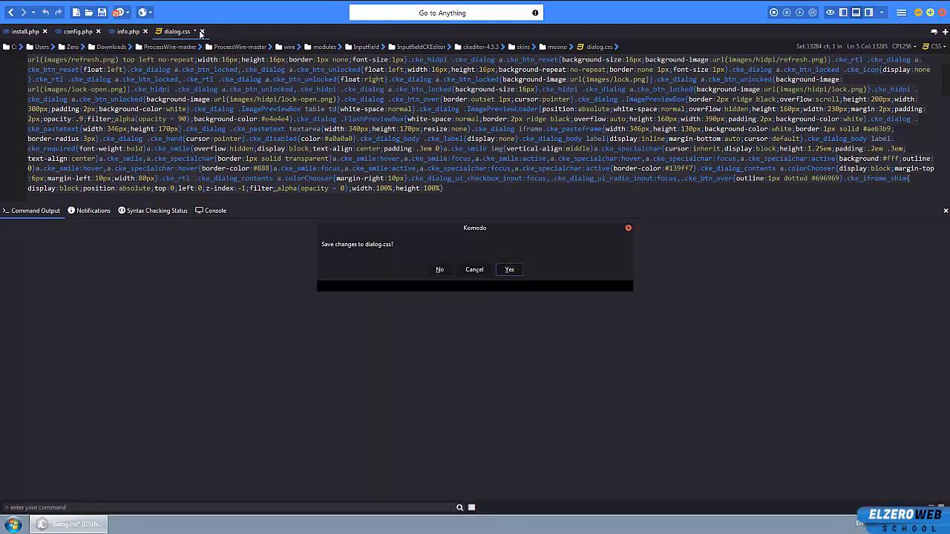
{"action": "left_click", "coordinate": [440, 272]}
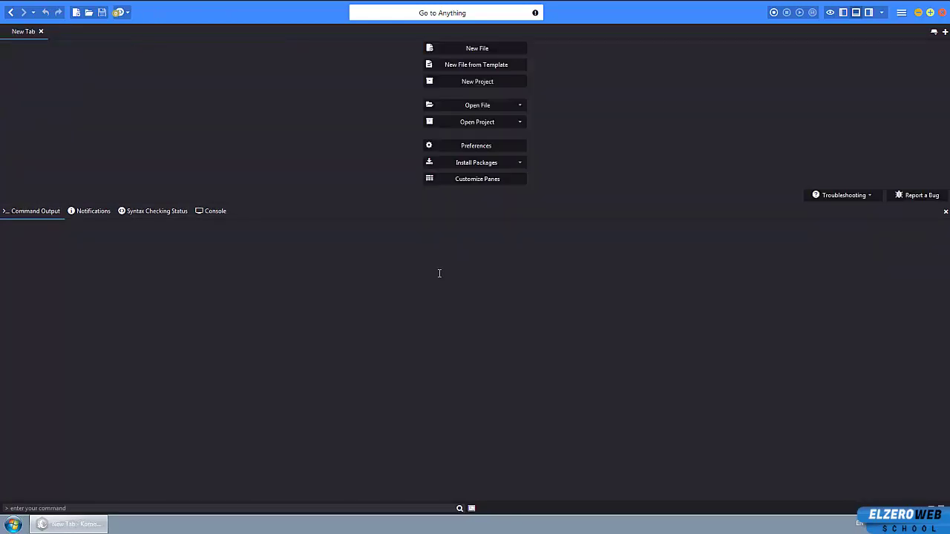